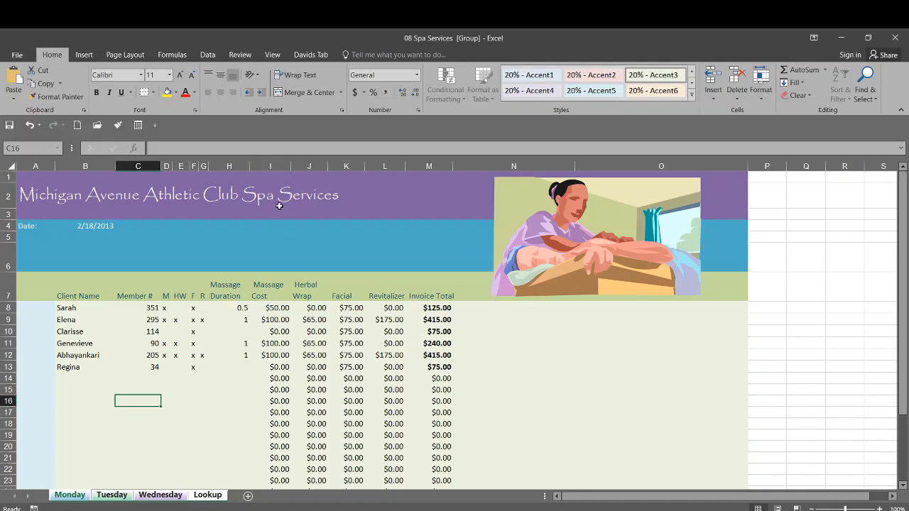
- Apply the Accounting number format to the Massage Cost through Invoice Total amounts on the grouped sheets
drag(277, 309, 430, 465)
scroll(355, 387, up, 3)
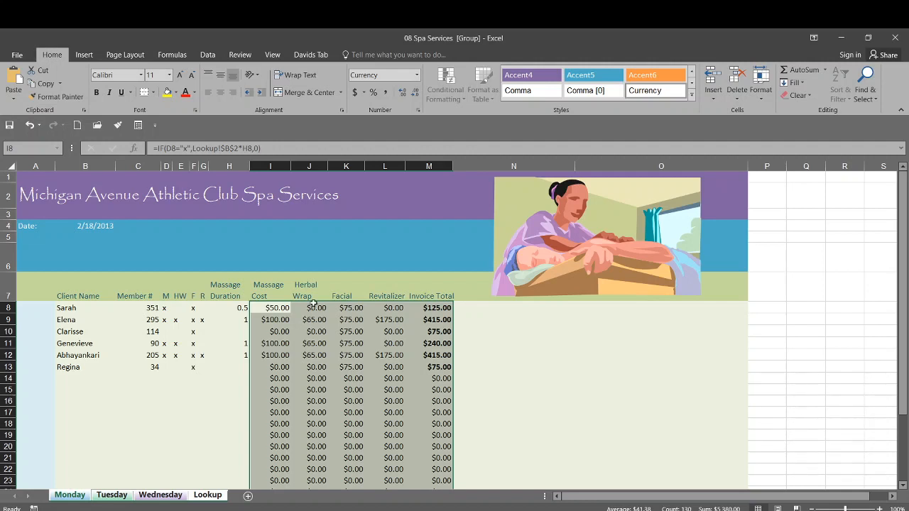
click(417, 75)
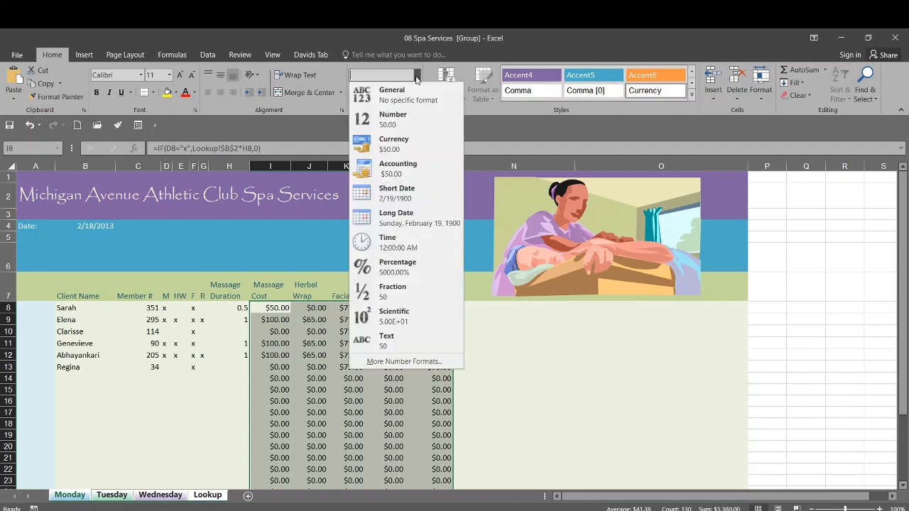
click(398, 169)
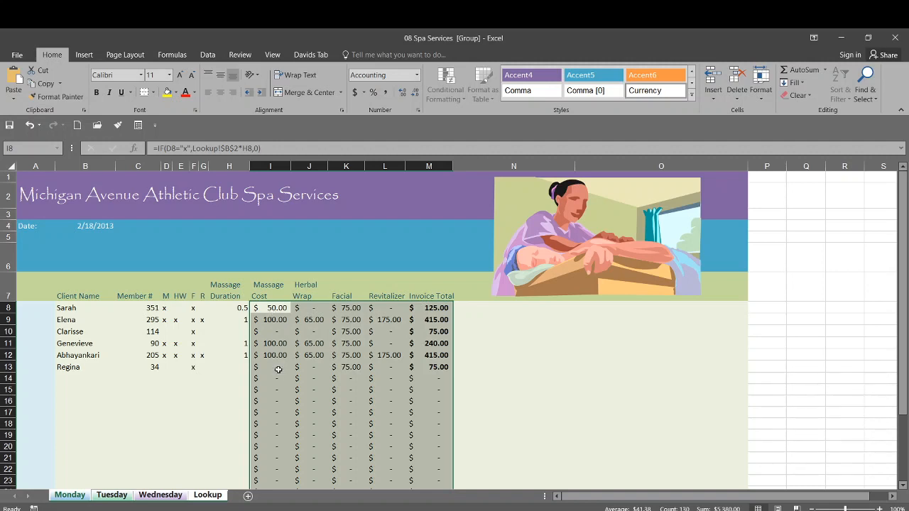
- Check the amount columns on the Tuesday and Wednesday sheets and return to the Monday sheet
click(111, 495)
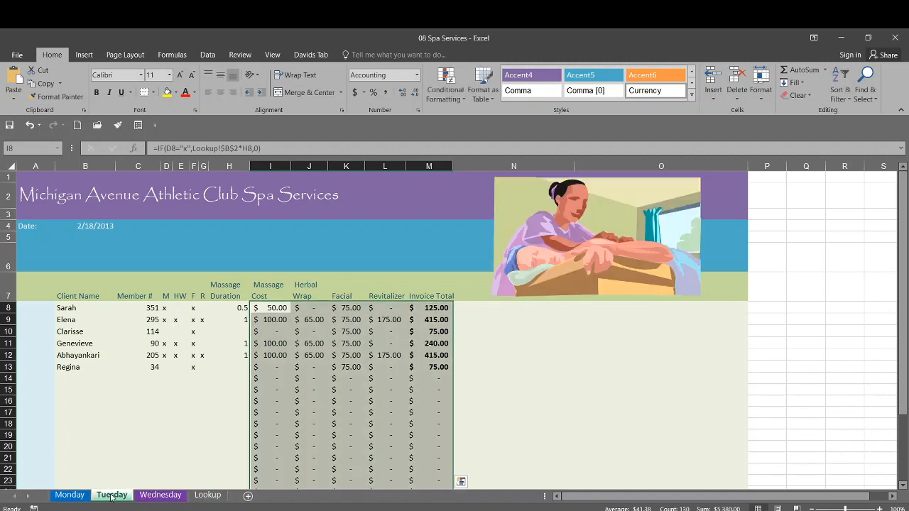
click(148, 495)
click(71, 496)
- Group all sheets and apply the Currency number format to the selected Massage Cost through Invoice Total amounts
right_click(69, 501)
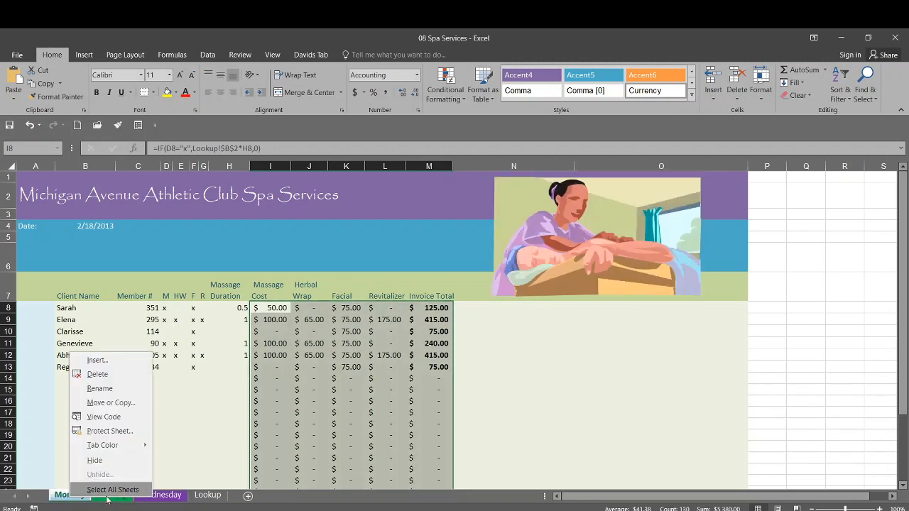
click(102, 493)
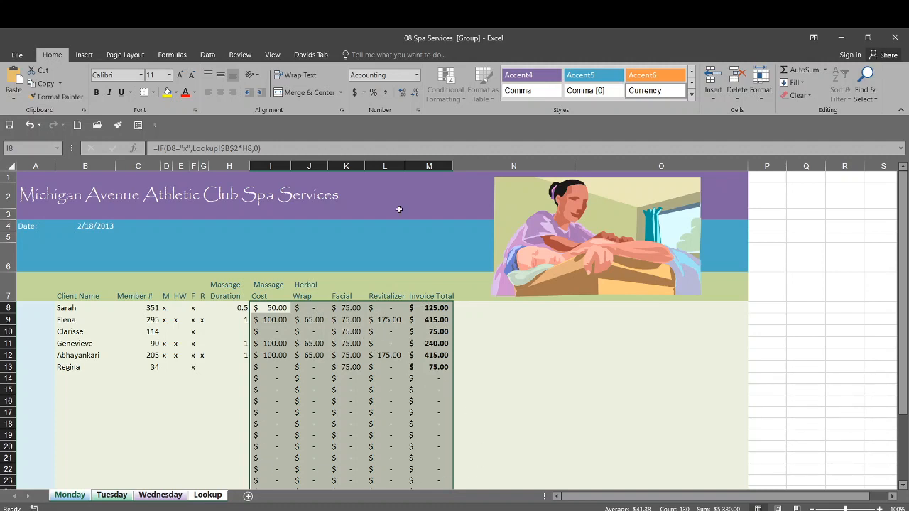
click(416, 76)
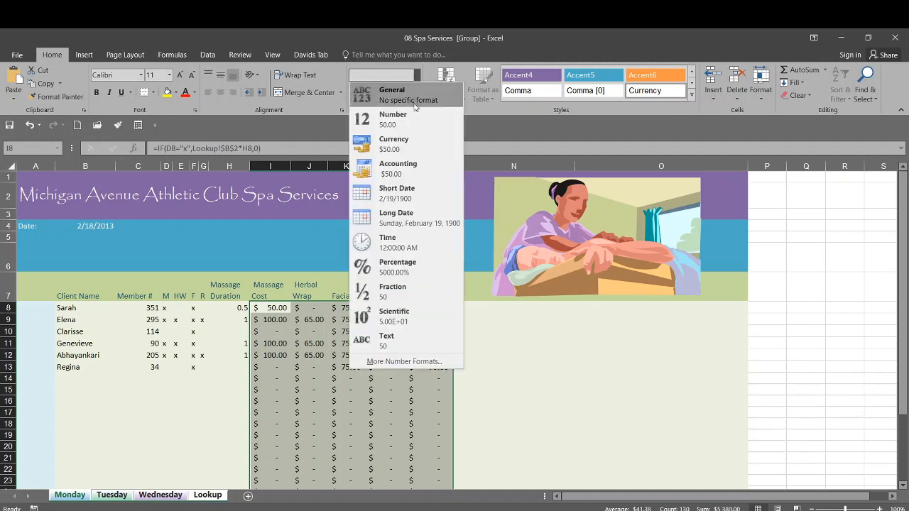
click(395, 145)
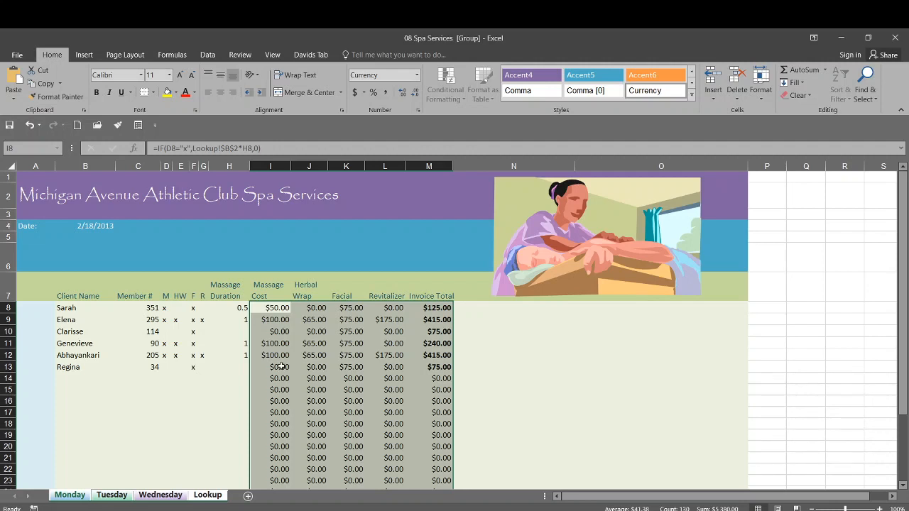
- Make the entire Invoice Total column M bold across the grouped sheets
click(407, 329)
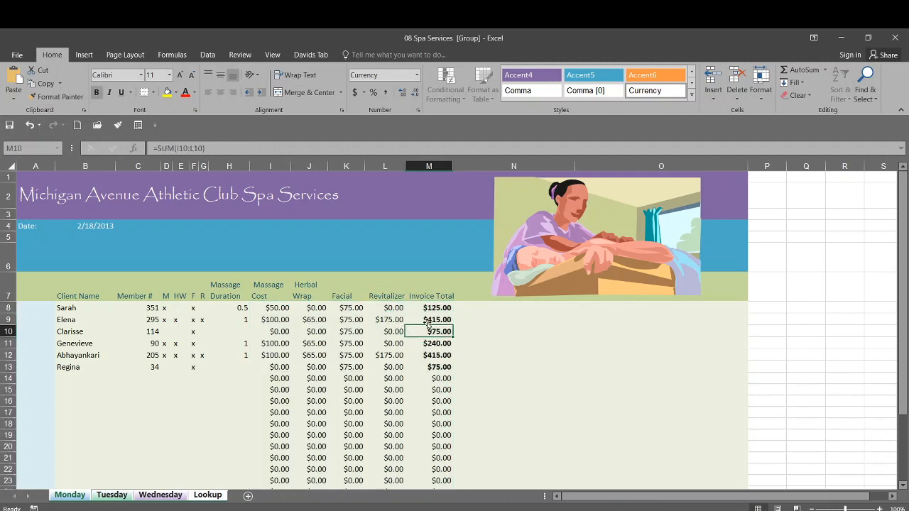
click(426, 164)
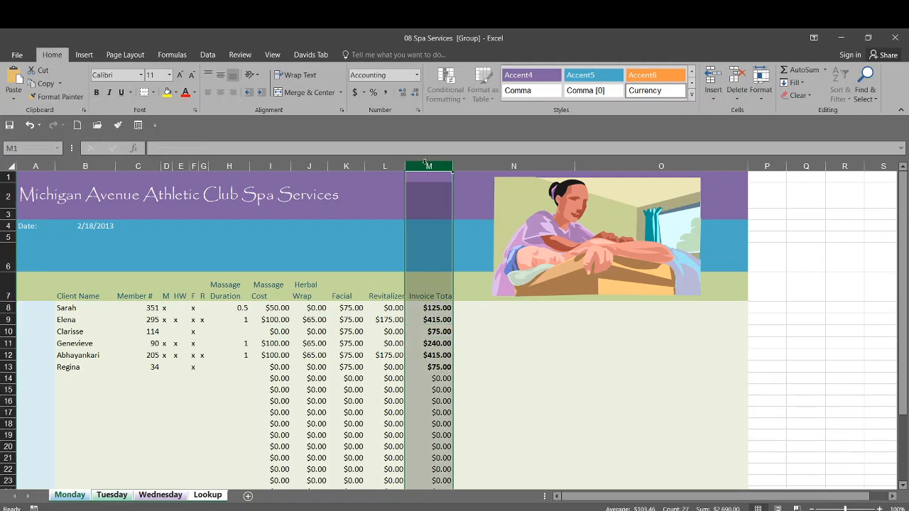
click(98, 93)
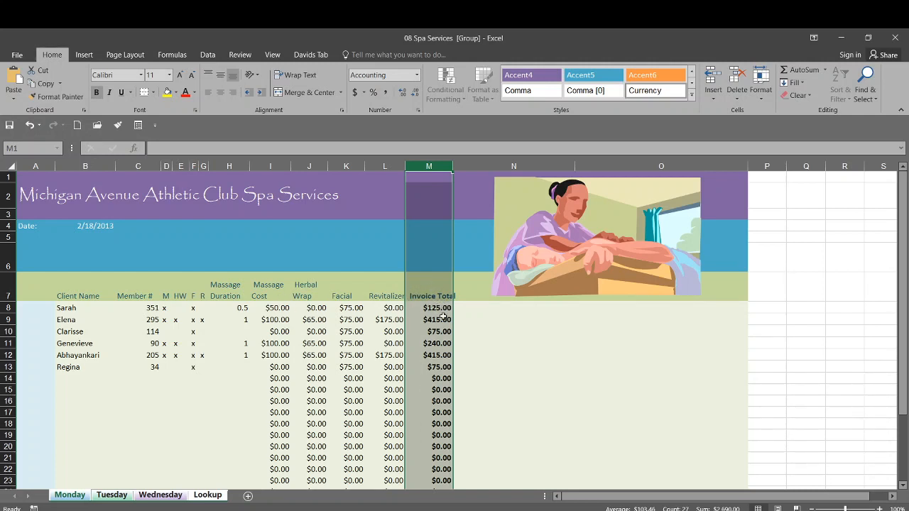
click(470, 341)
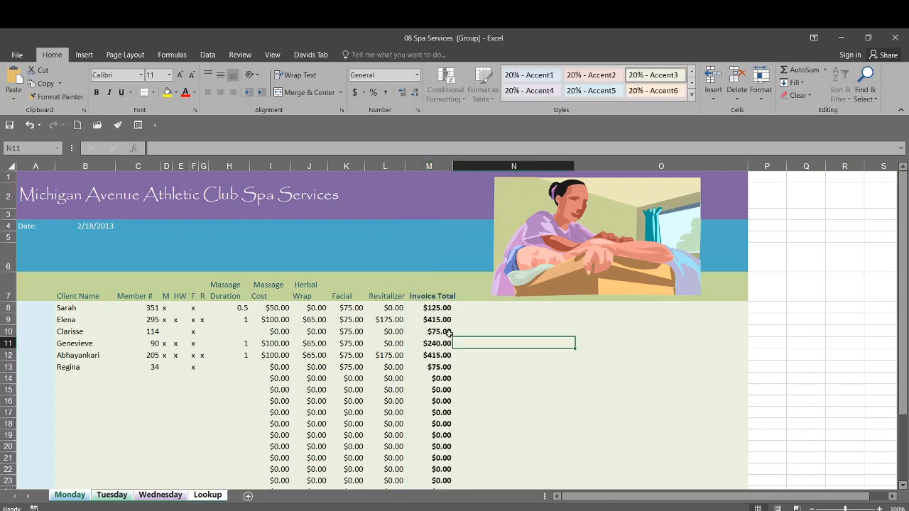
- Check the Invoice Total column on the Tuesday and Wednesday sheets and go back to Monday
click(112, 494)
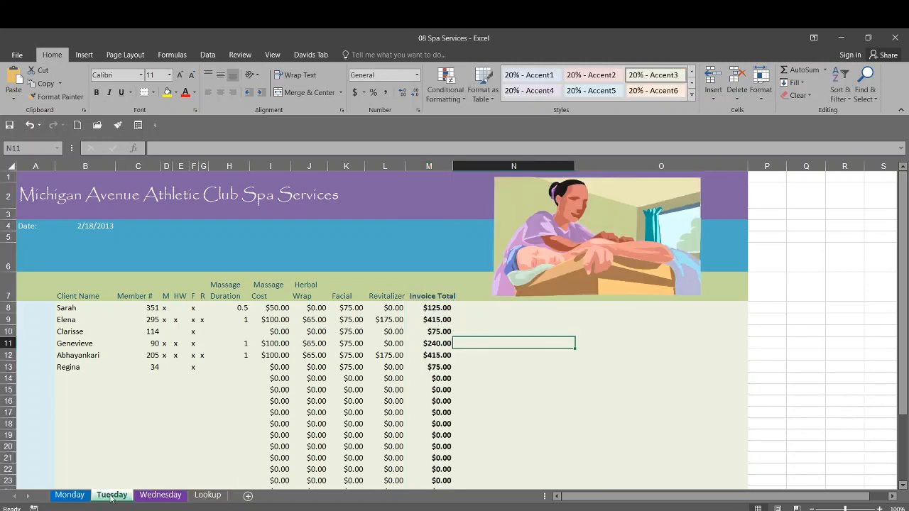
click(162, 496)
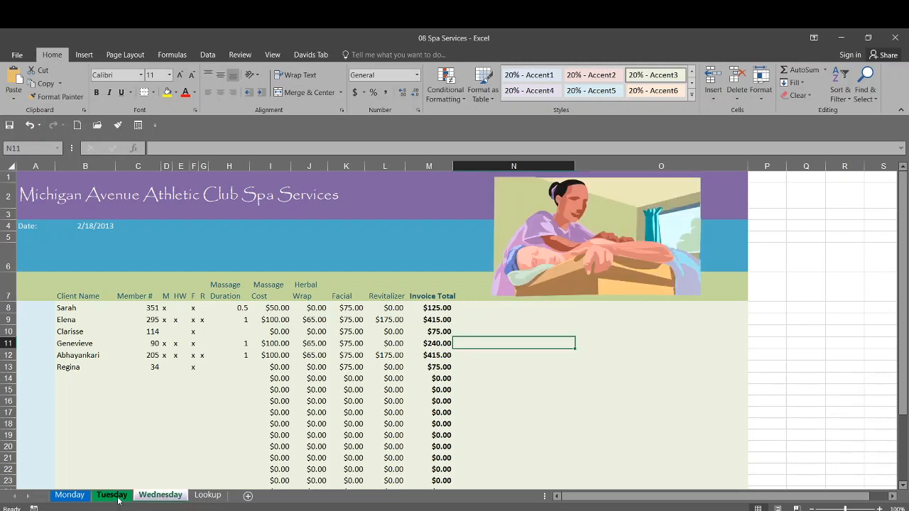
click(80, 497)
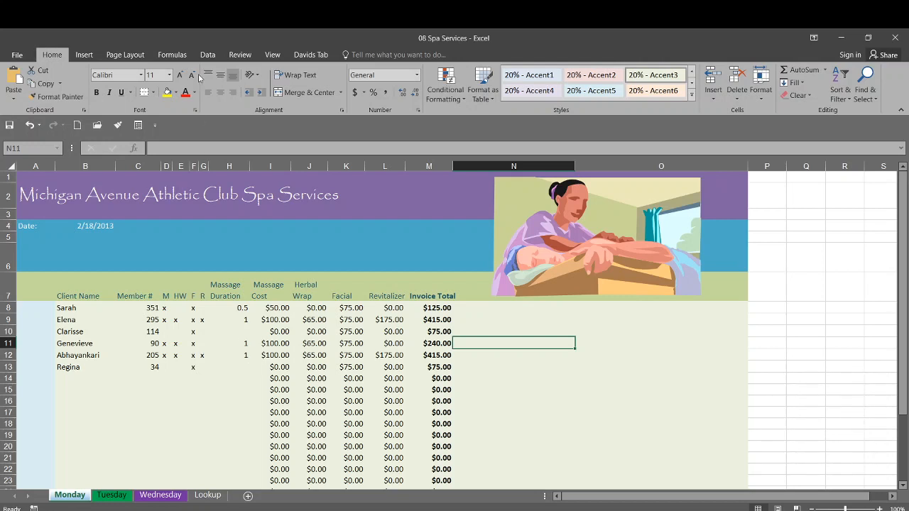
- Open a second window of the 08 Spa Services workbook and restore it to a smaller floating window over the first
click(272, 55)
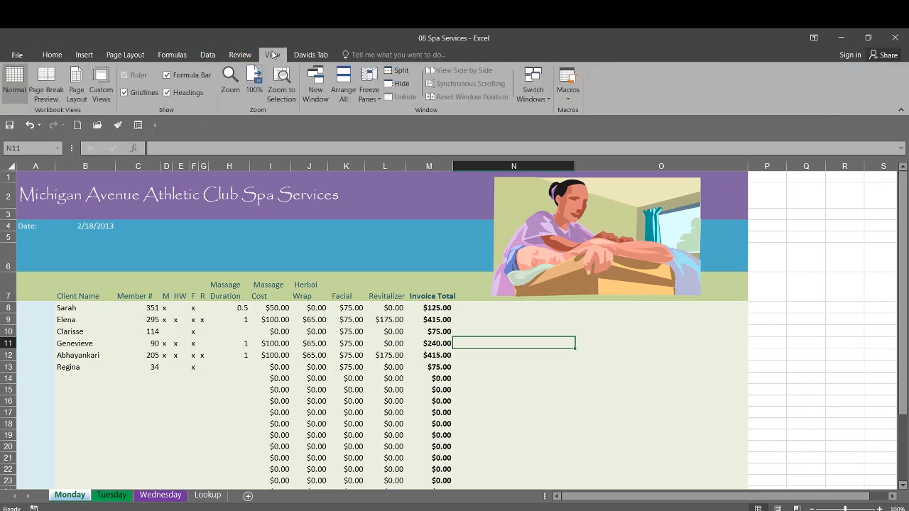
click(319, 84)
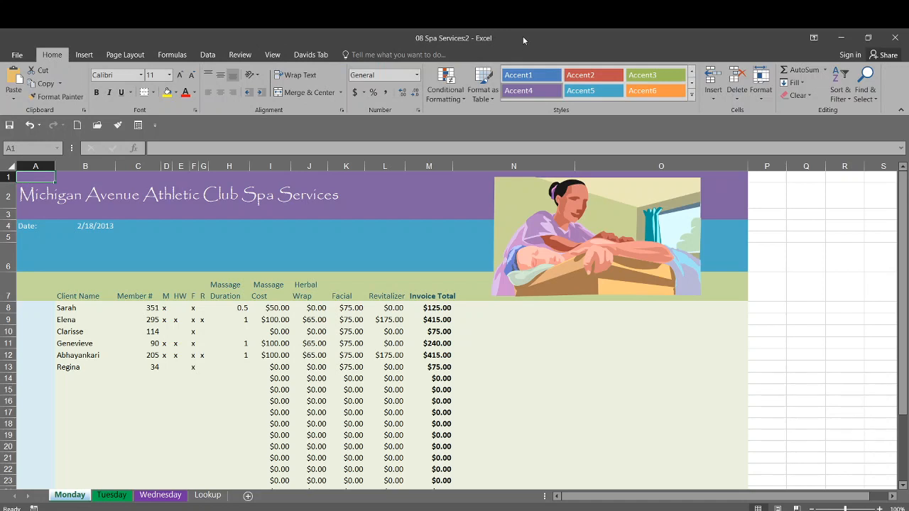
click(272, 55)
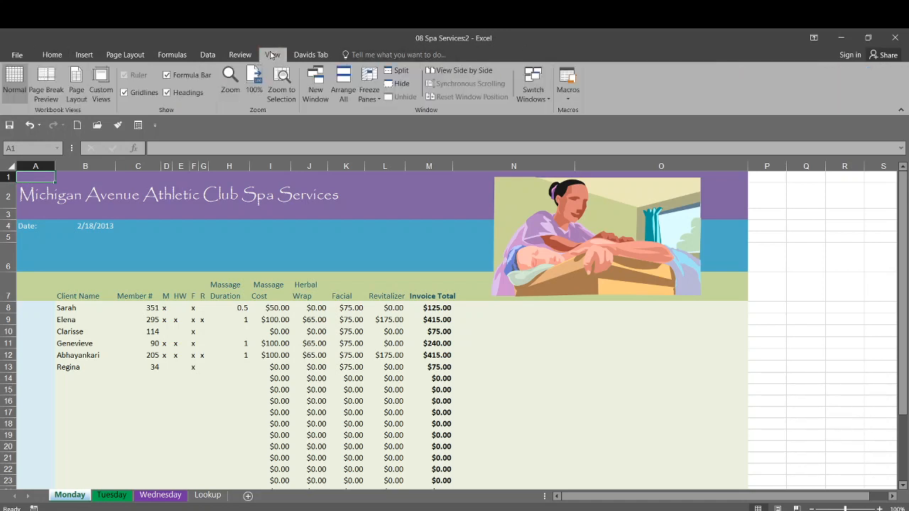
double_click(536, 38)
drag(560, 120, 480, 107)
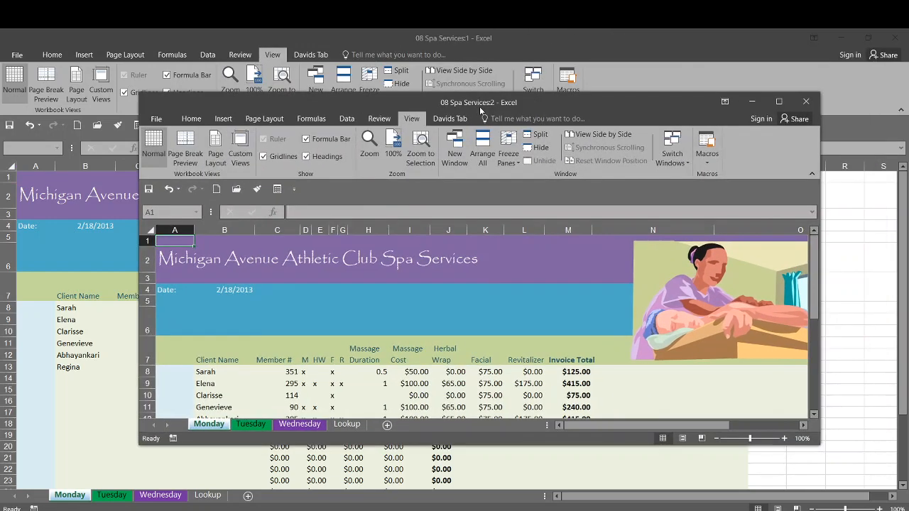
- Arrange the two workbook windows with the Horizontal layout
mouse_move(482, 510)
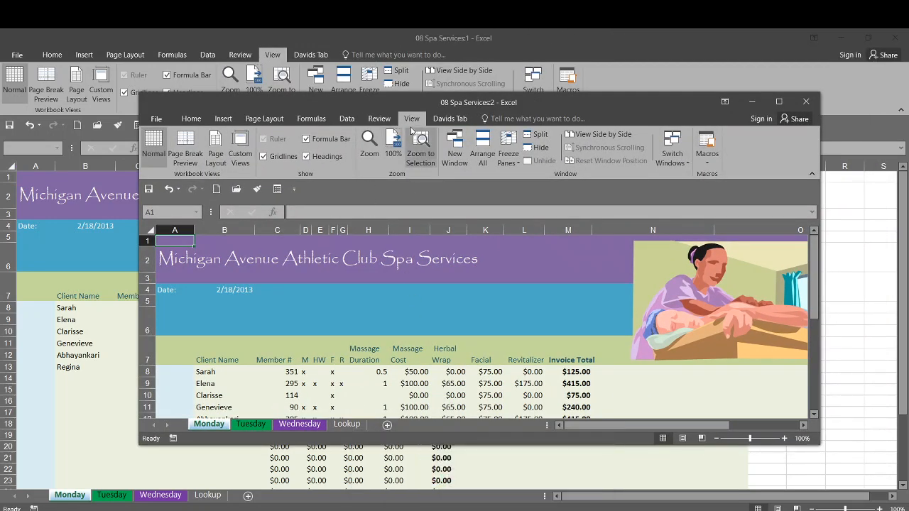
click(479, 151)
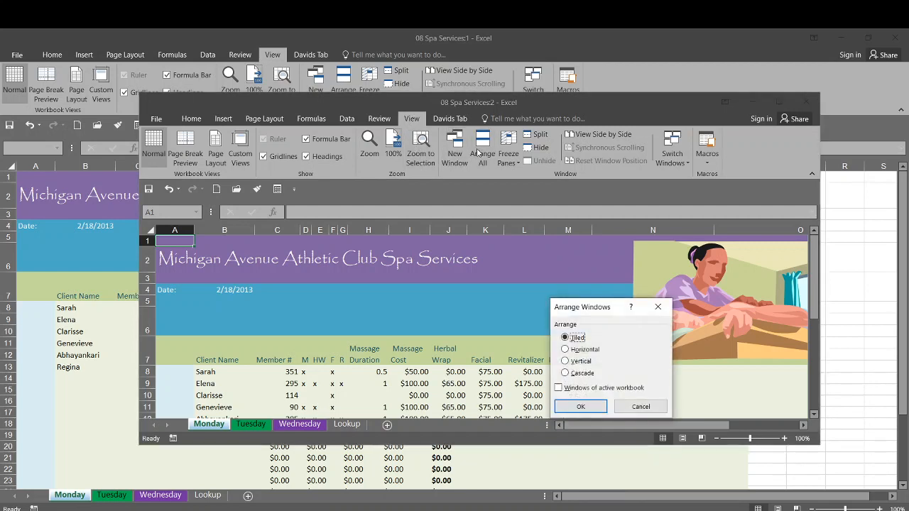
click(583, 361)
click(584, 350)
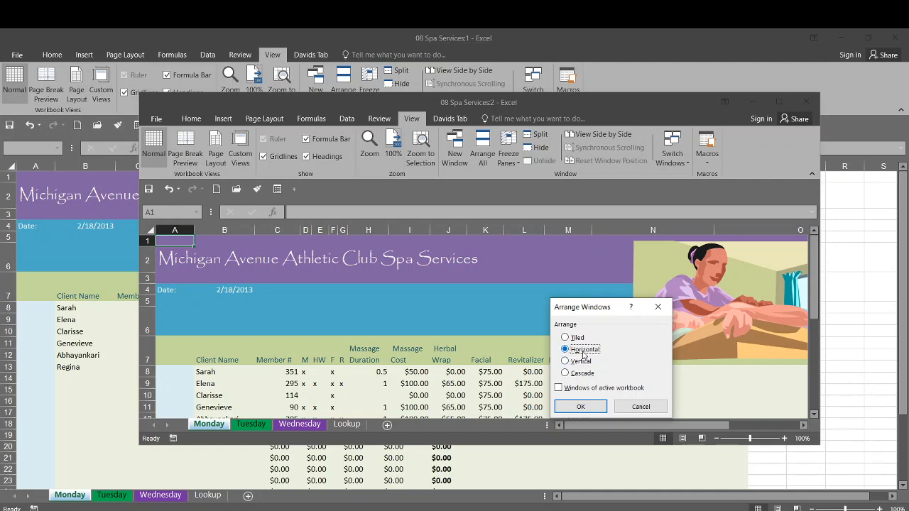
click(580, 407)
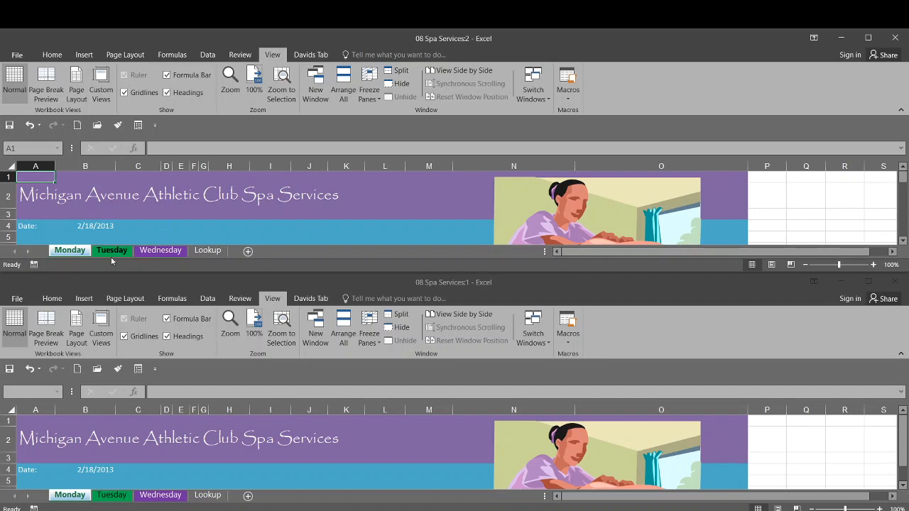
- Display the Tuesday sheet in window 08 Spa Services:1 and scroll it and the Monday sheet in window 08 Spa Services:2 independently
click(67, 497)
click(113, 497)
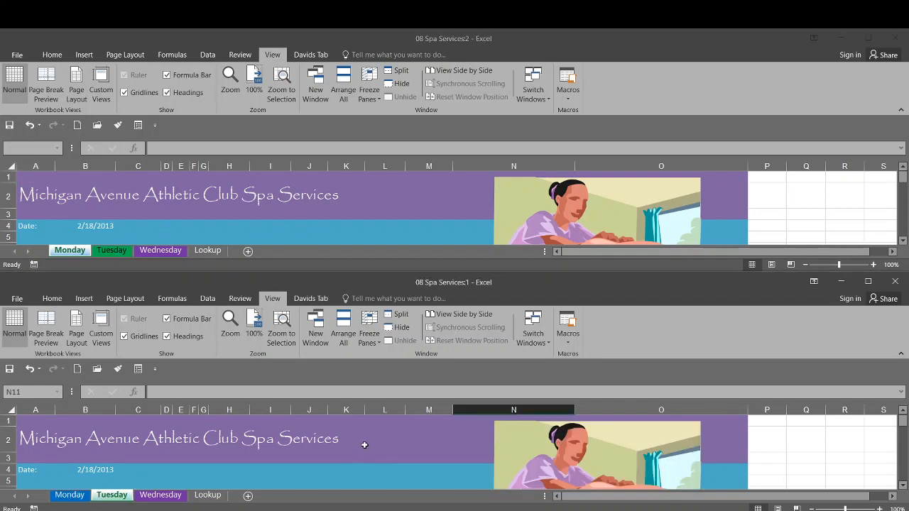
scroll(365, 443, down, 3)
scroll(367, 445, up, 1)
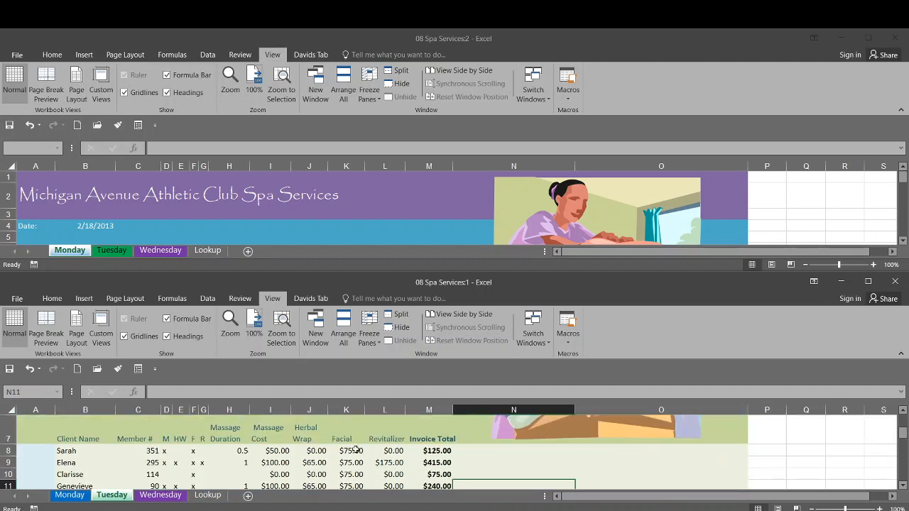
click(310, 201)
scroll(309, 200, down, 3)
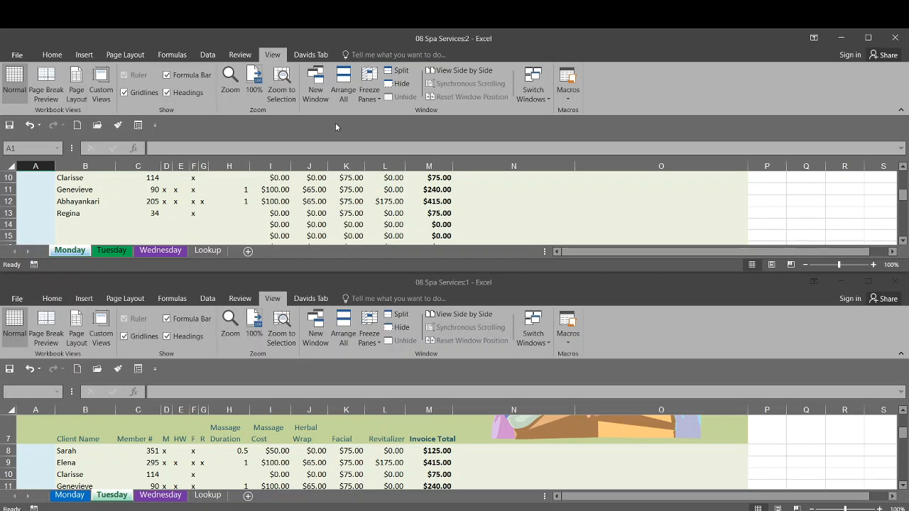
- Open a third window of the workbook and arrange all windows with the Vertical layout
click(315, 81)
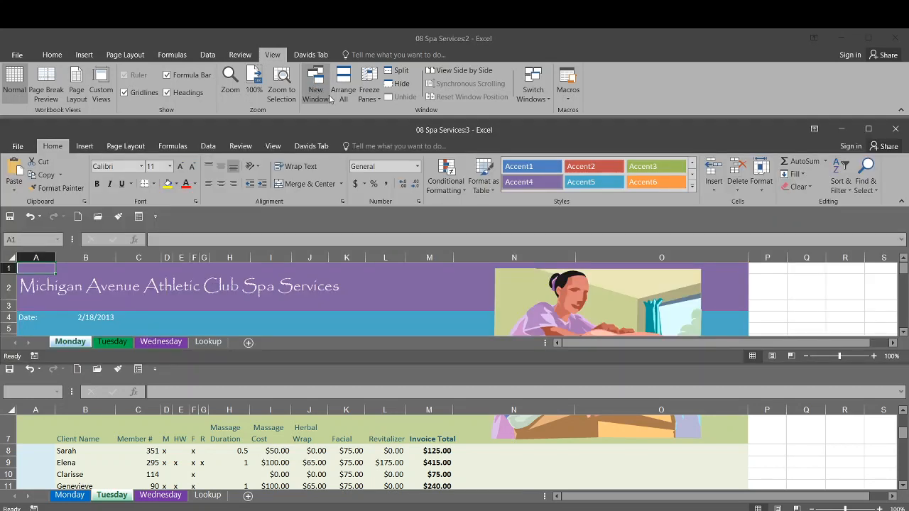
click(344, 90)
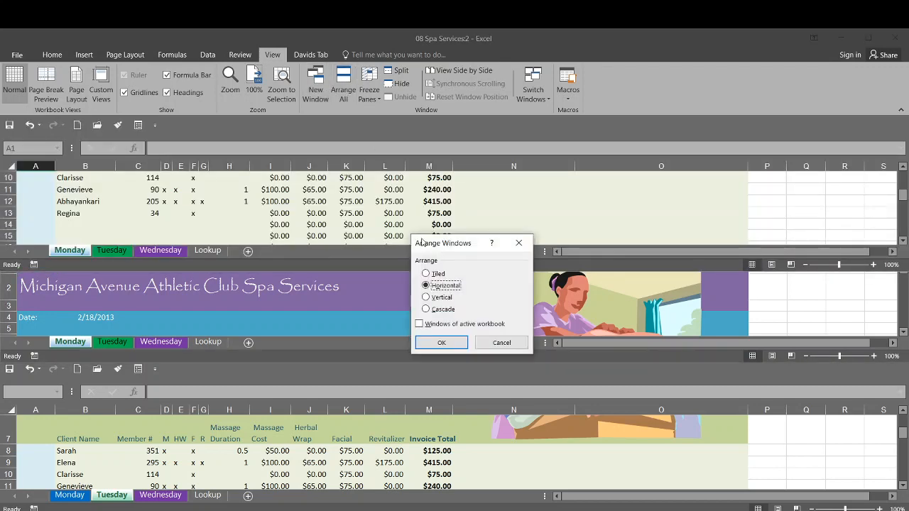
click(438, 300)
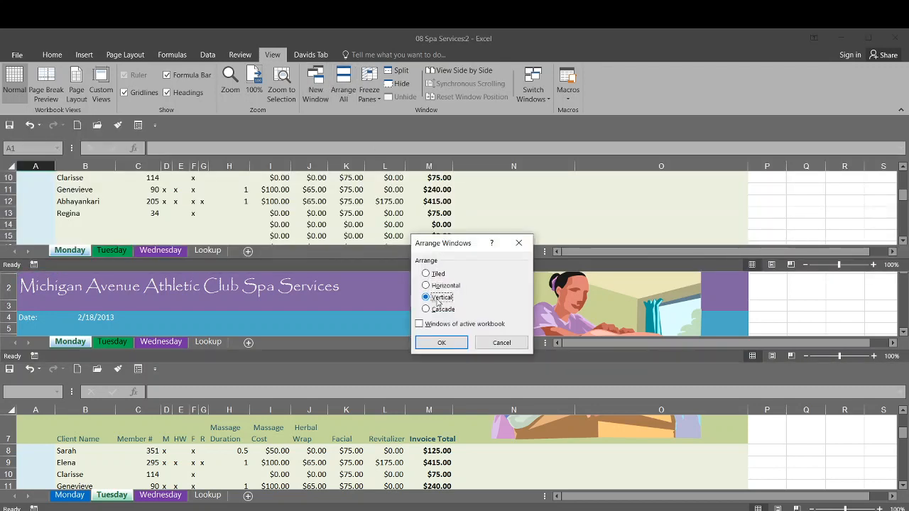
click(448, 346)
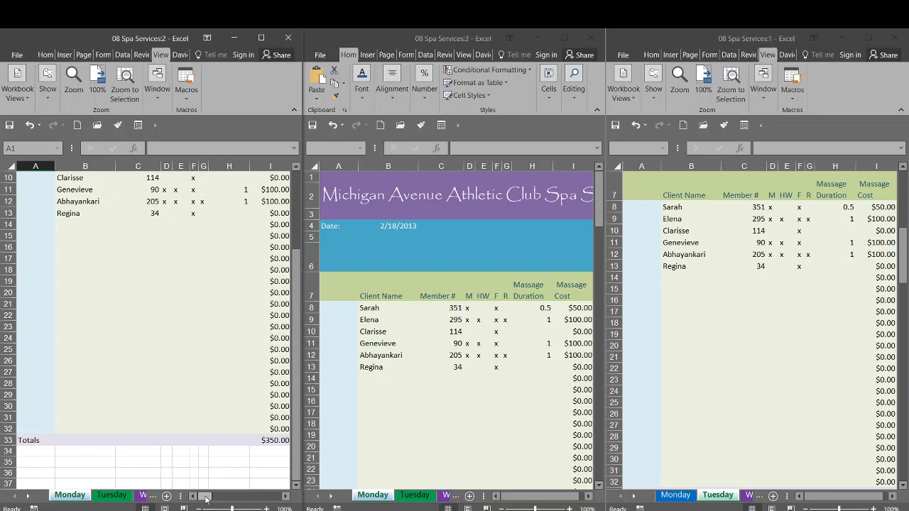
- Show the tops of the sheets, with Monday in window 08 Spa Services:2, Tuesday in window :3 and Wednesday in window :1
scroll(183, 395, up, 3)
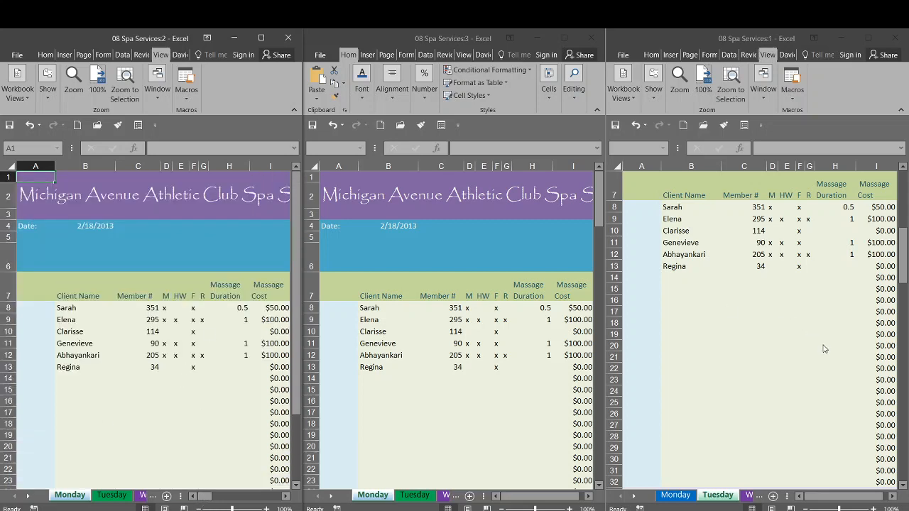
click(904, 228)
drag(905, 227, 905, 174)
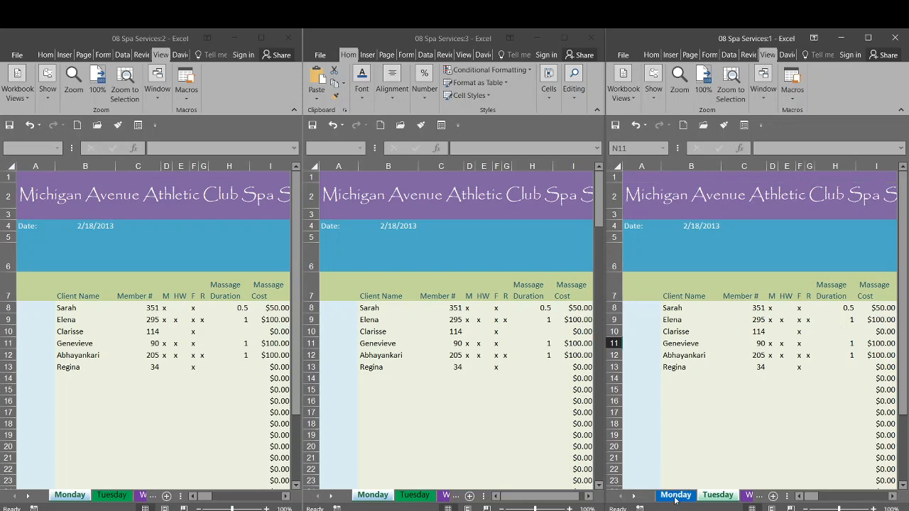
click(73, 502)
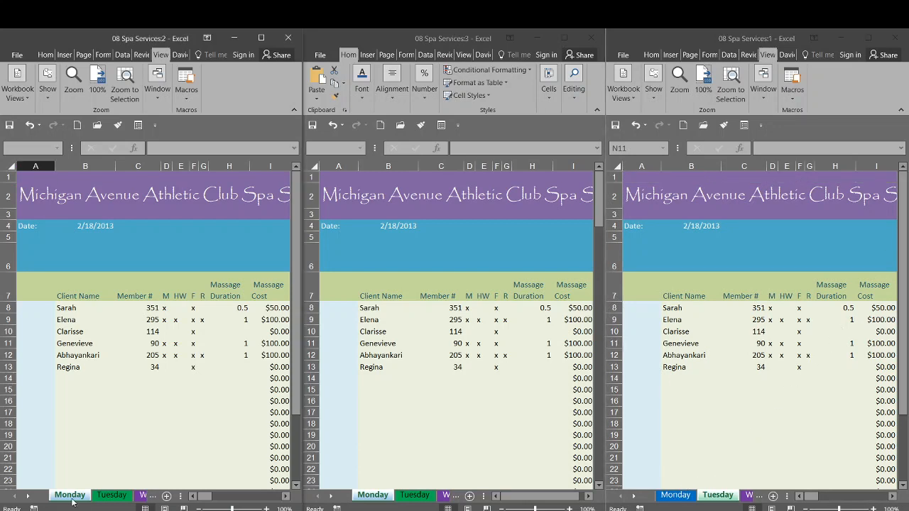
click(411, 497)
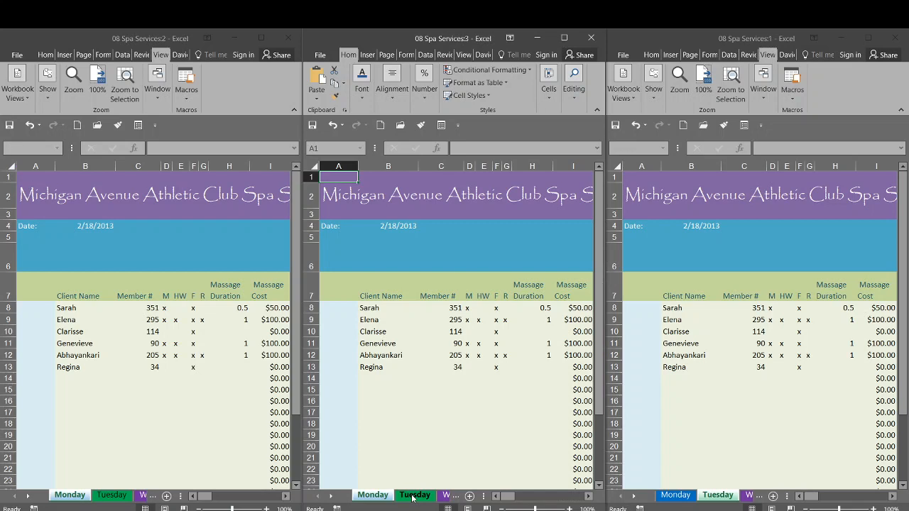
click(751, 499)
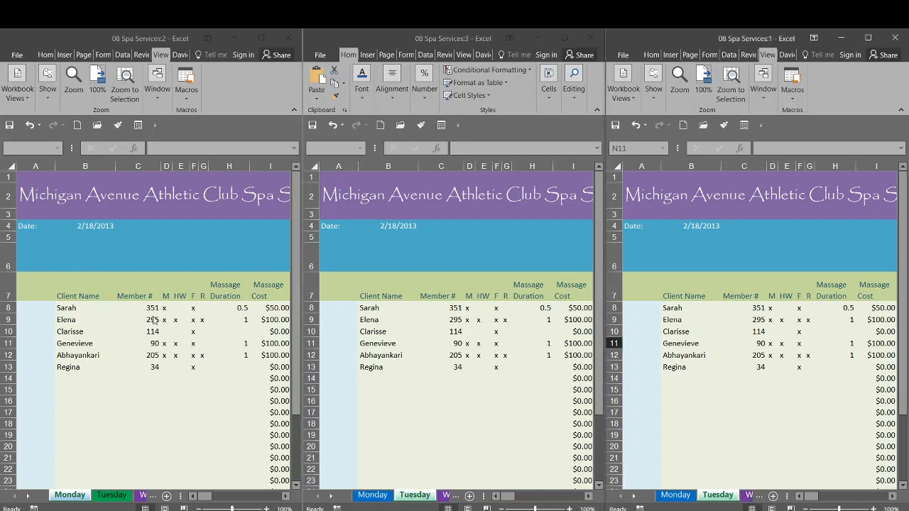